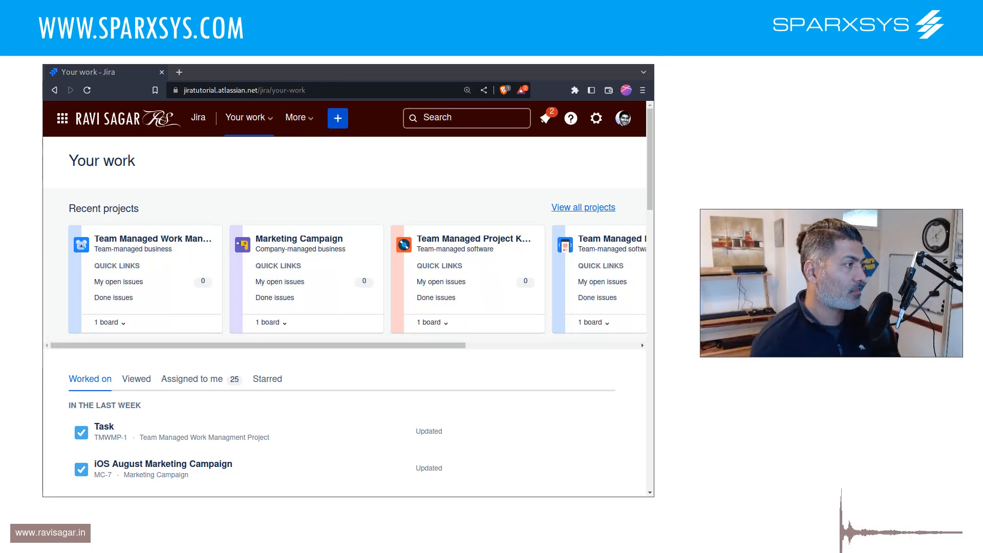
Step: Open the all-issues search and view the ownership and sharing details of the starred filter android-done-bugs
click(460, 113)
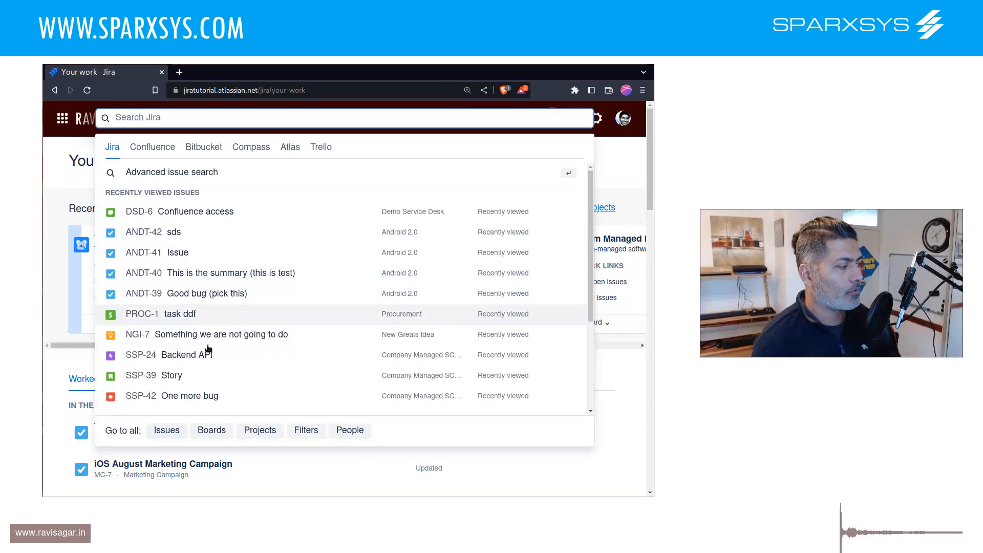
click(159, 430)
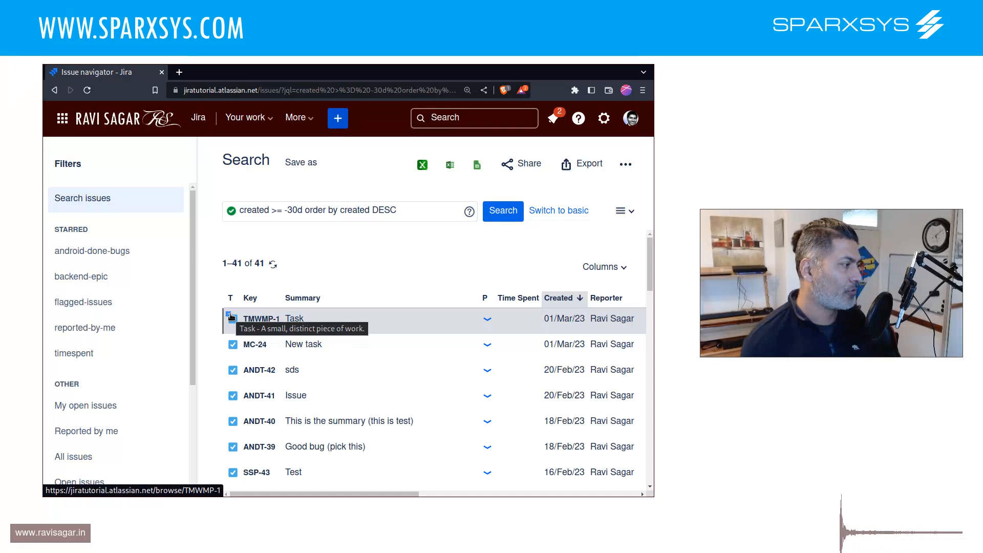
click(139, 253)
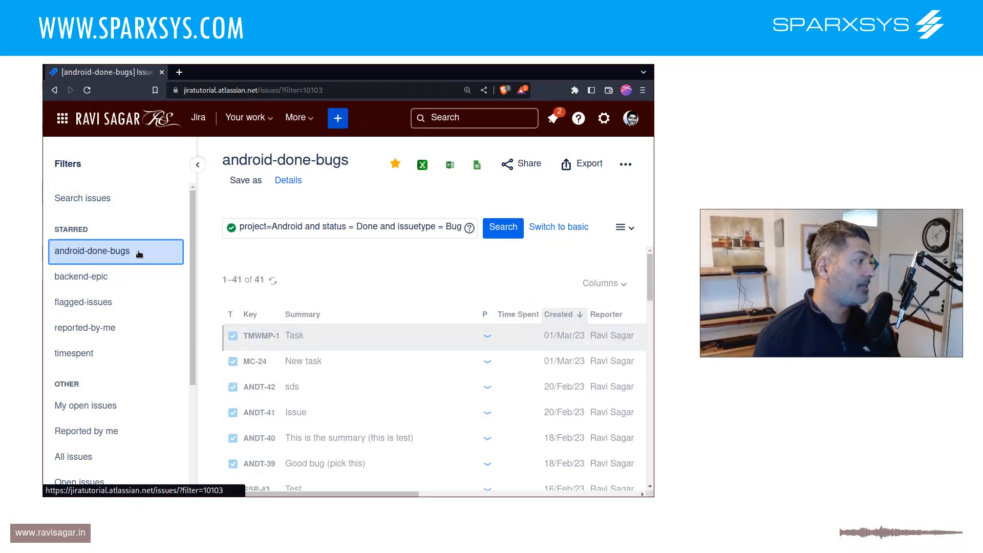
click(289, 182)
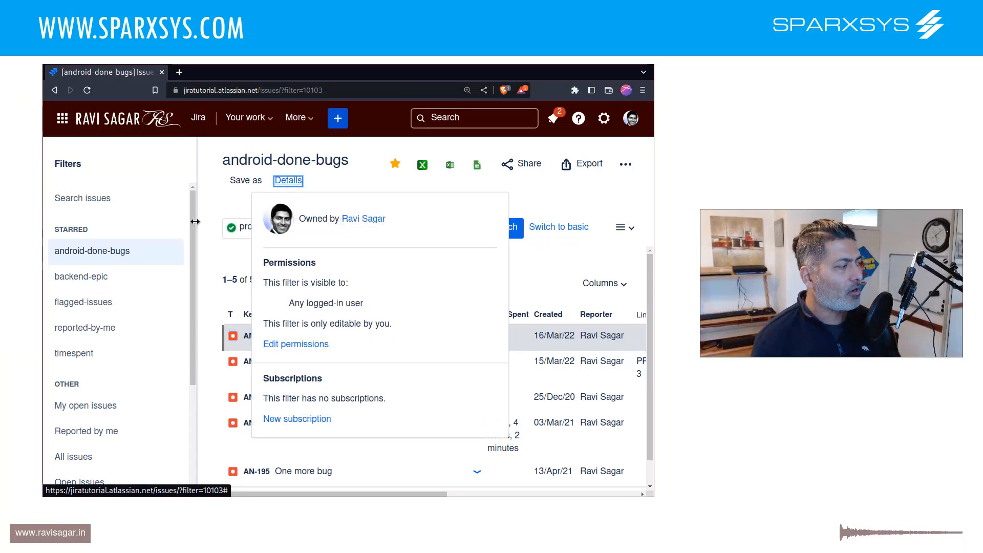
Step: View the permission and subscription details of the starred filter backend-epic, then close them
click(100, 282)
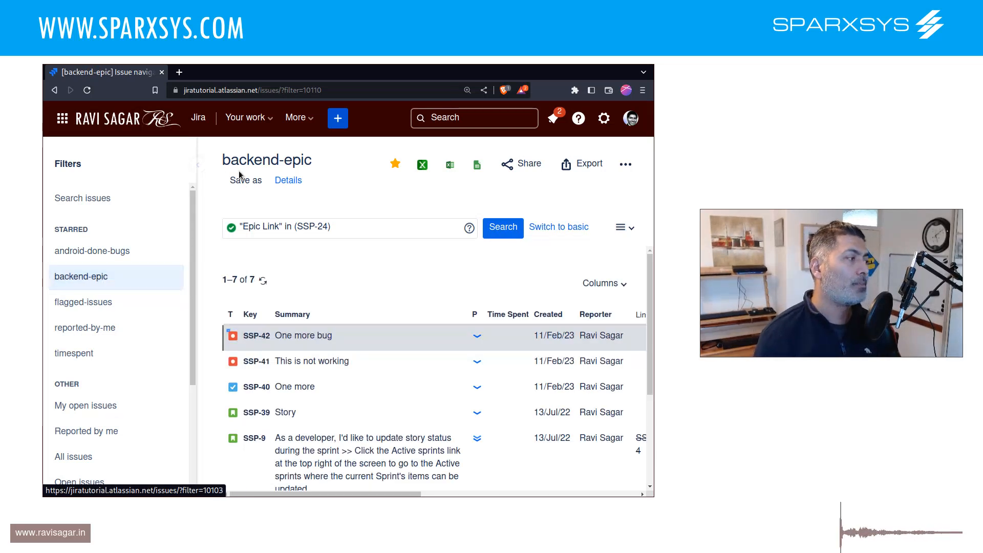
click(296, 183)
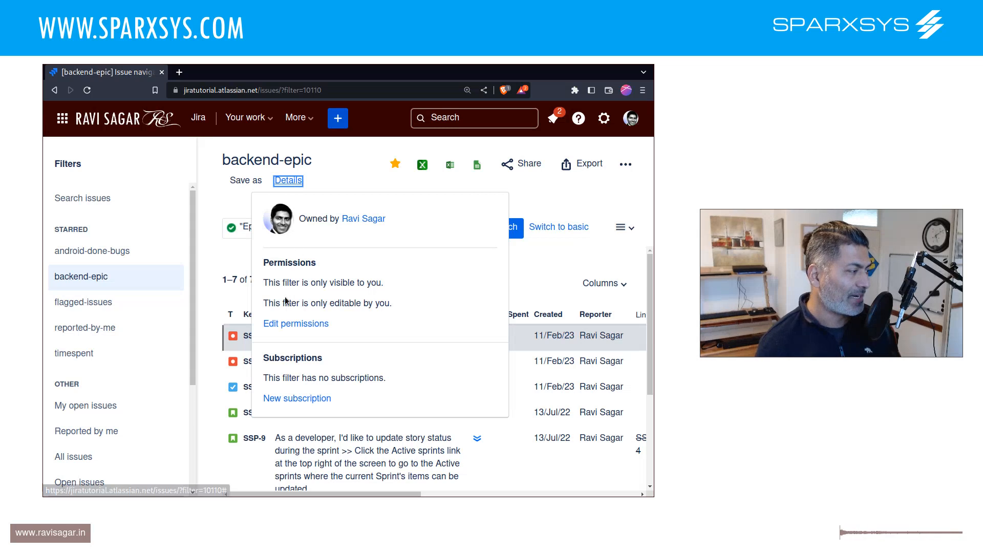
click(358, 177)
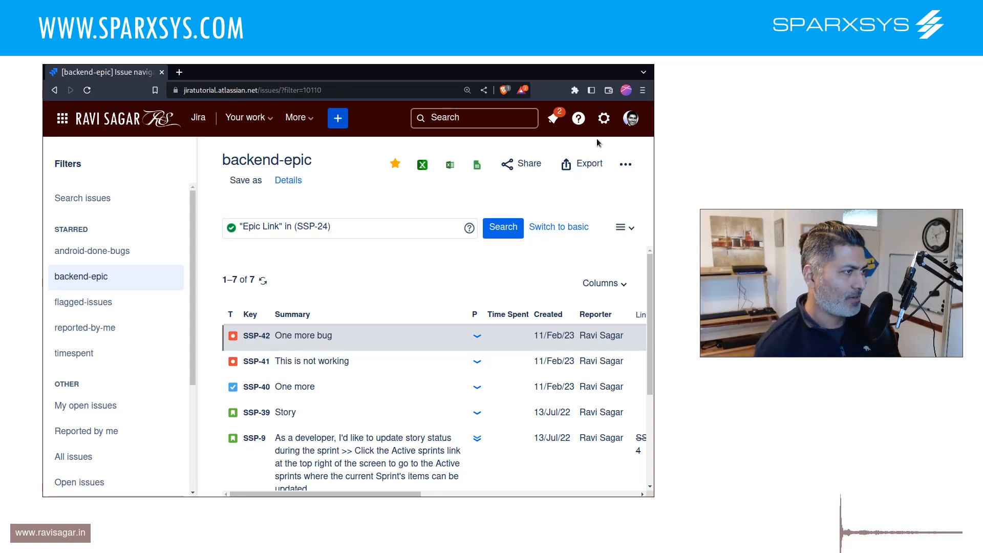
click(604, 119)
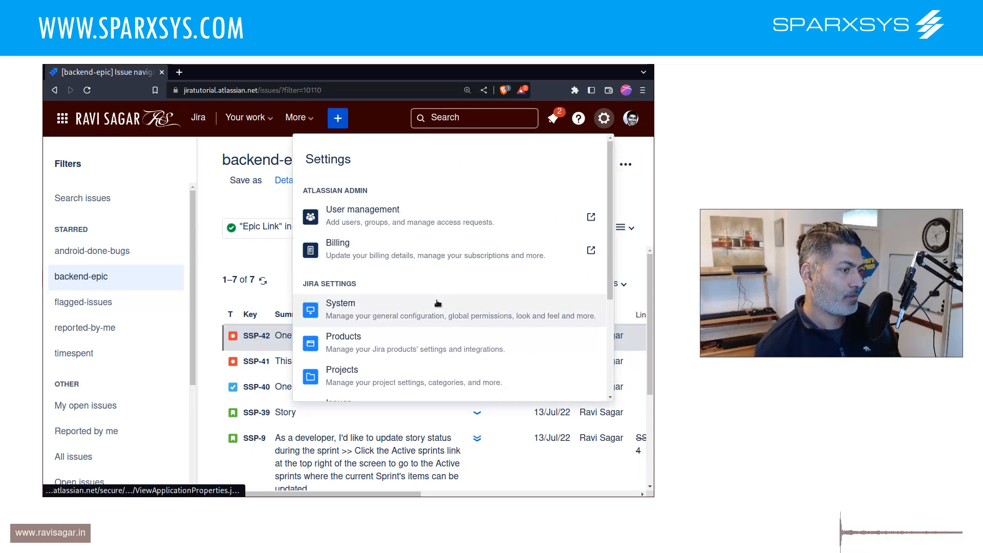
scroll(435, 302, down, 3)
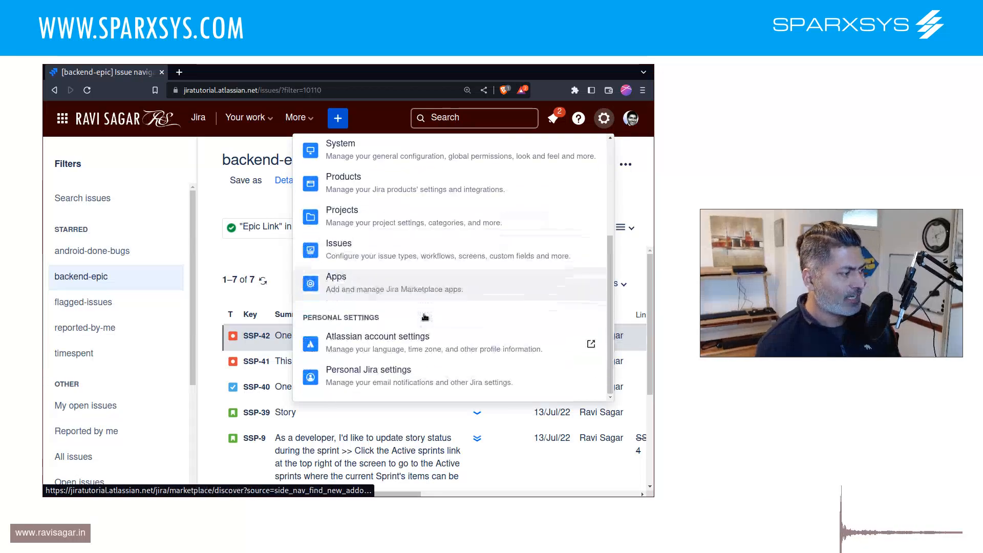
scroll(416, 256, up, 3)
scroll(416, 318, down, 2)
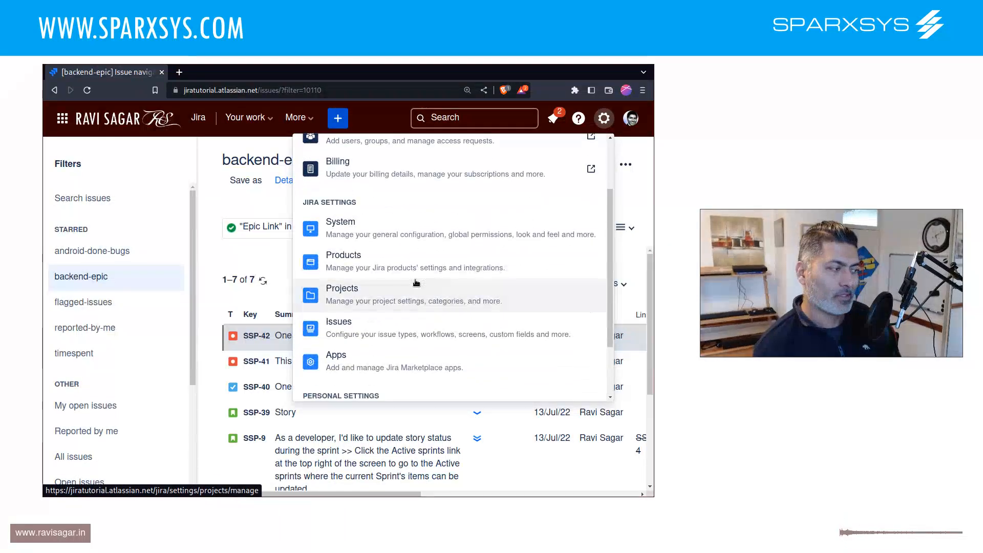
click(416, 321)
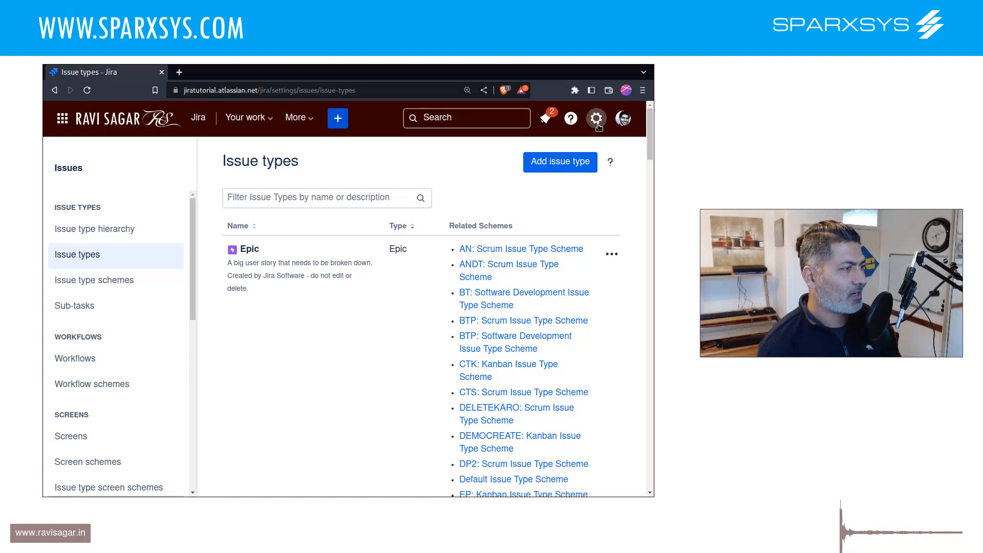
Step: Open the default user preferences in the Jira system settings
click(596, 123)
scroll(460, 268, down, 2)
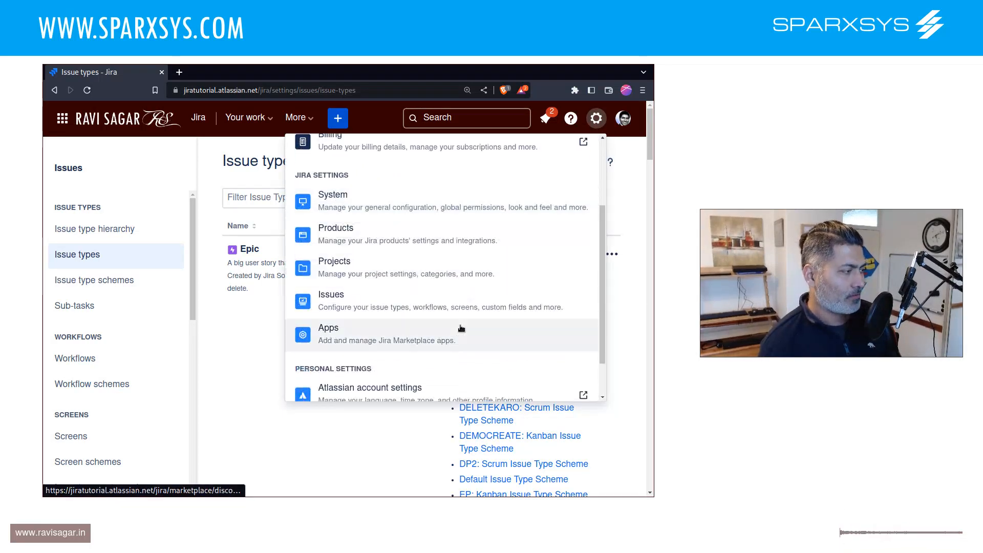
click(431, 215)
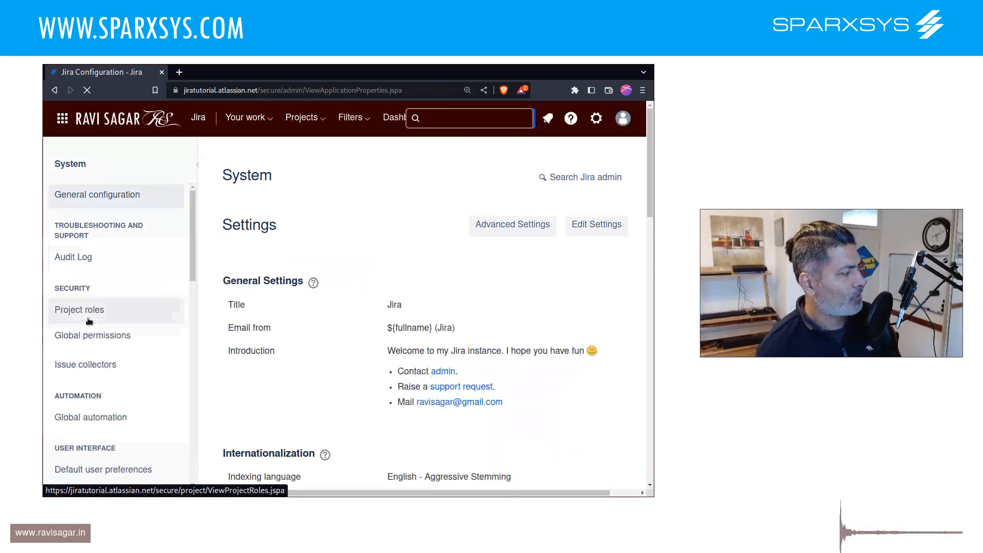
scroll(89, 320, down, 3)
click(117, 389)
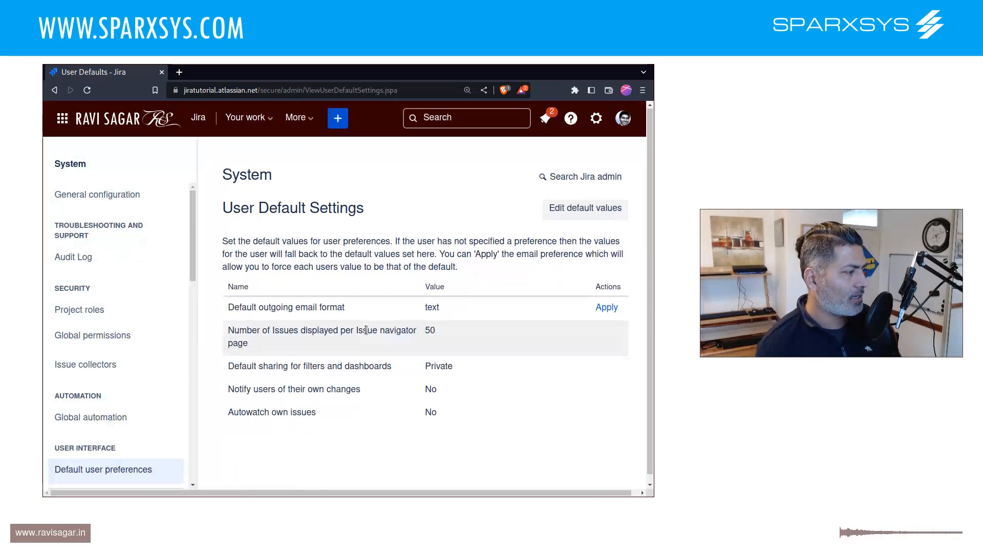
scroll(366, 330, down, 1)
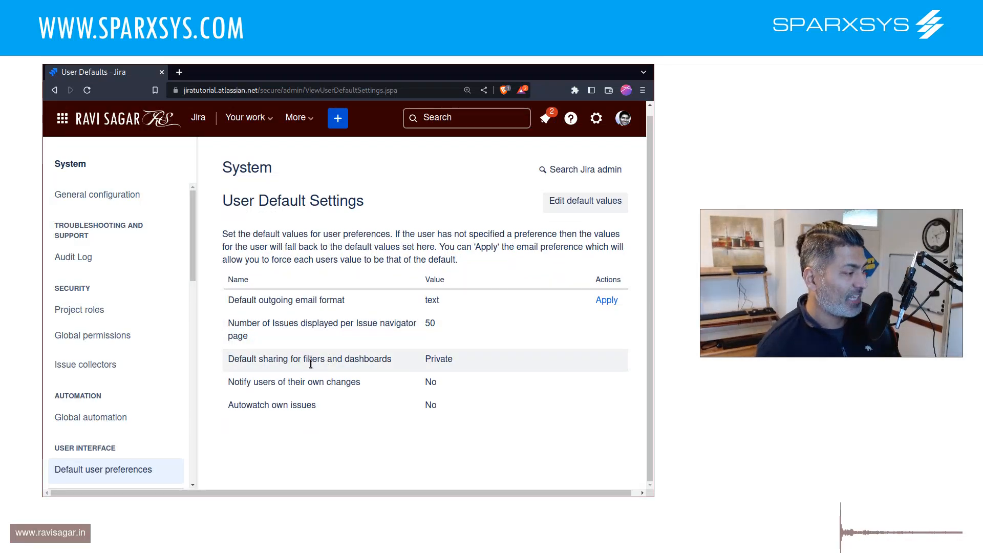
Step: Set the default access for filters and dashboards to Public in the user default settings and save the update
click(580, 205)
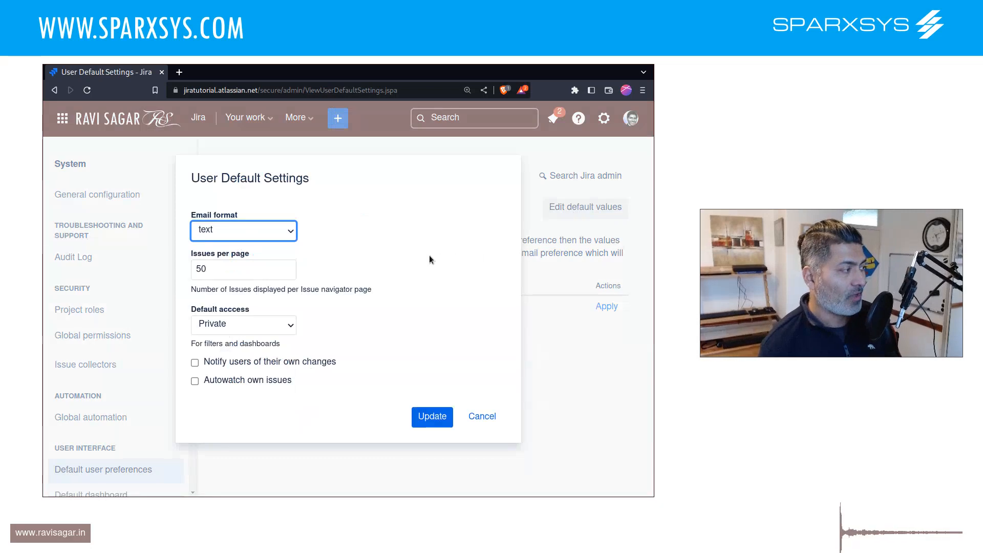
click(288, 328)
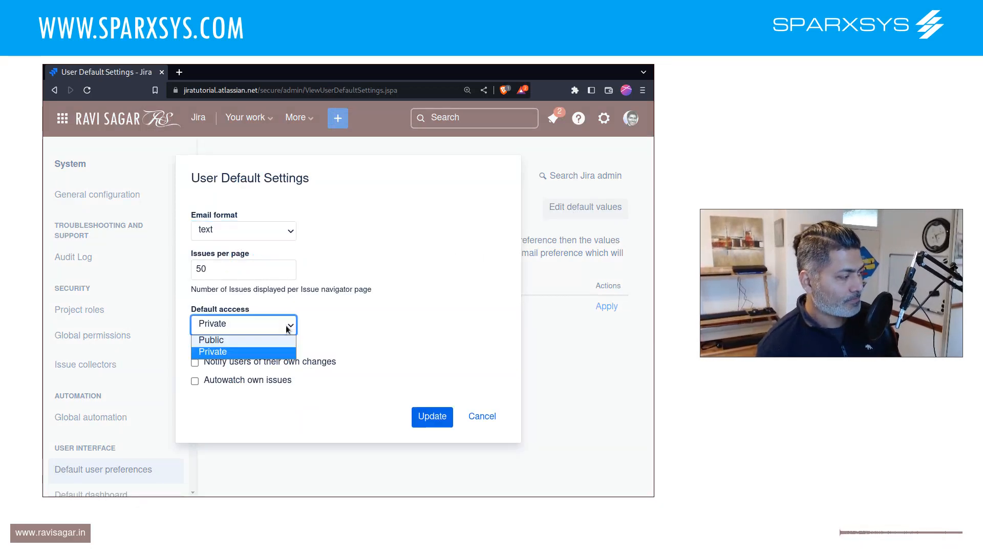
click(259, 340)
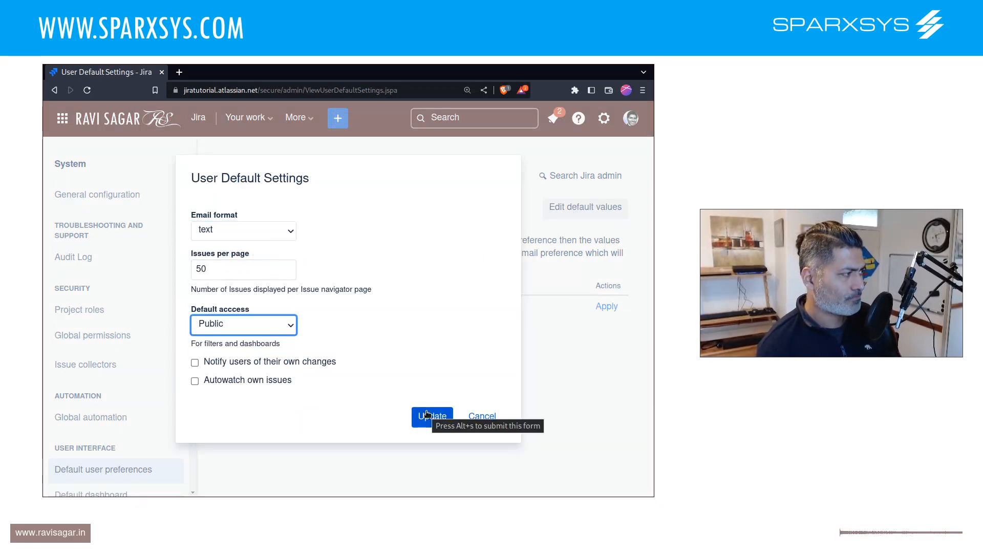
click(426, 415)
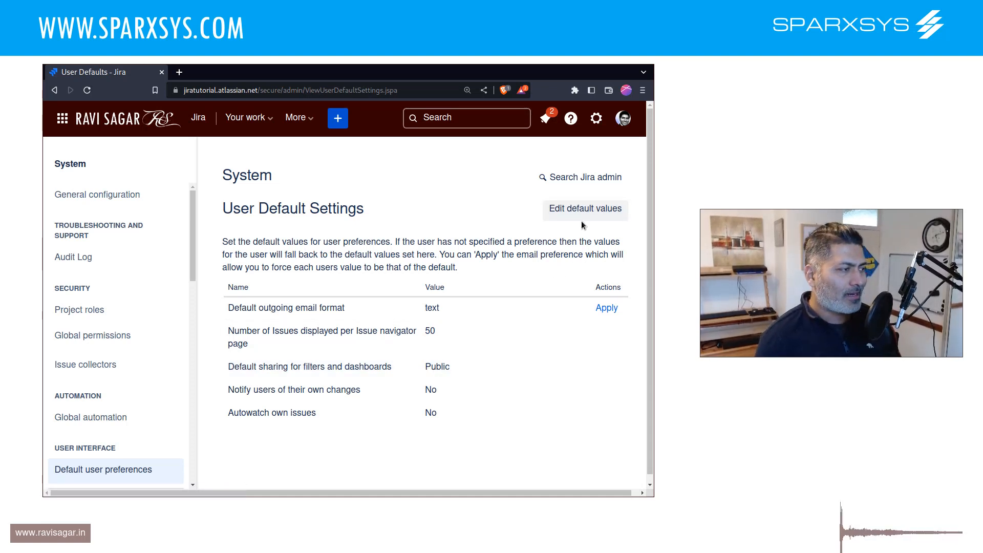
Step: Replace the query in the all-issues search with the JQL issuetype = Task and run it
click(404, 123)
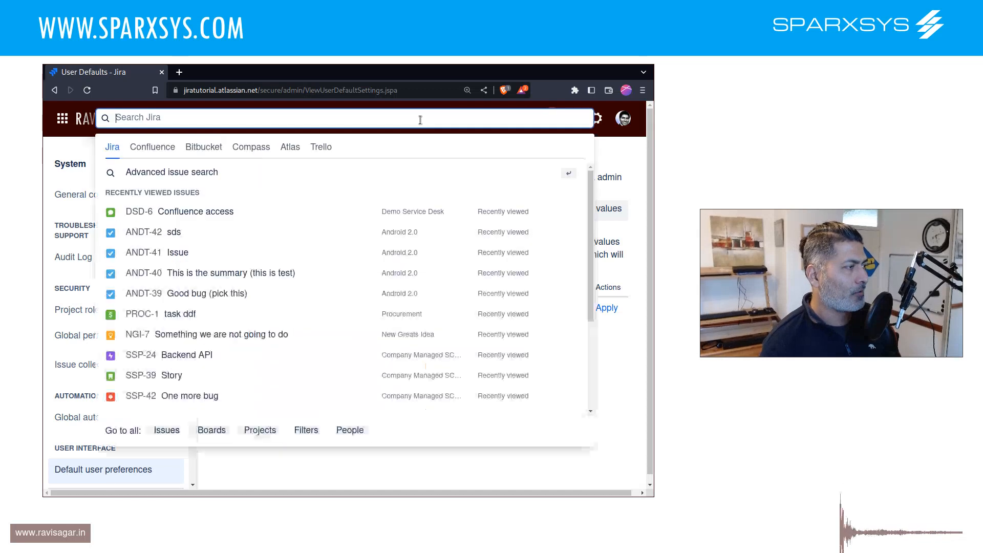
click(194, 429)
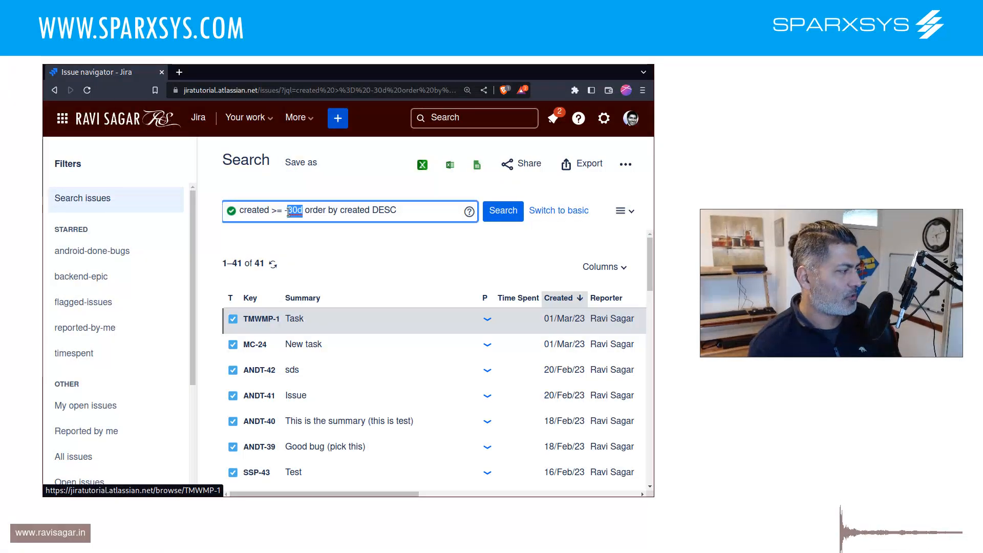
triple_click(288, 211)
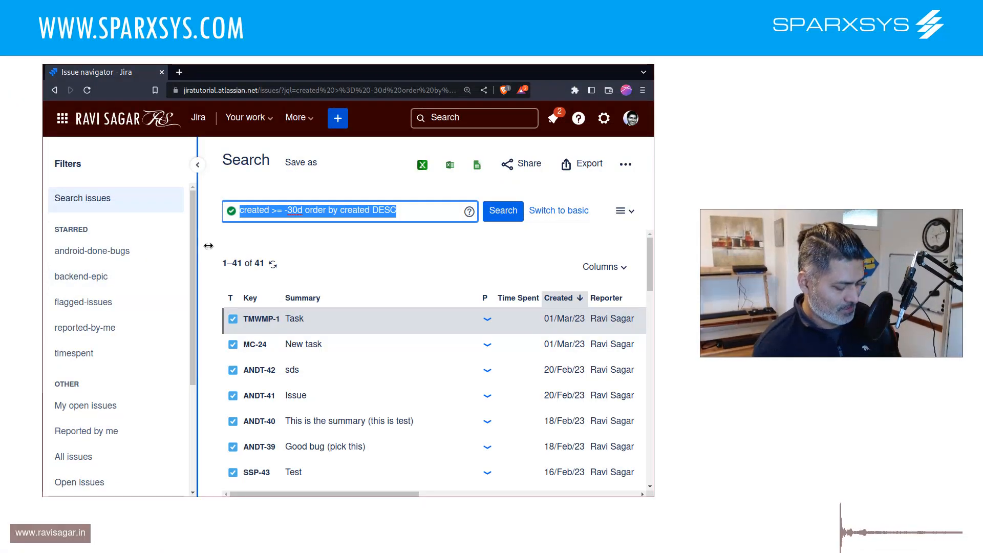
key(BackSpace)
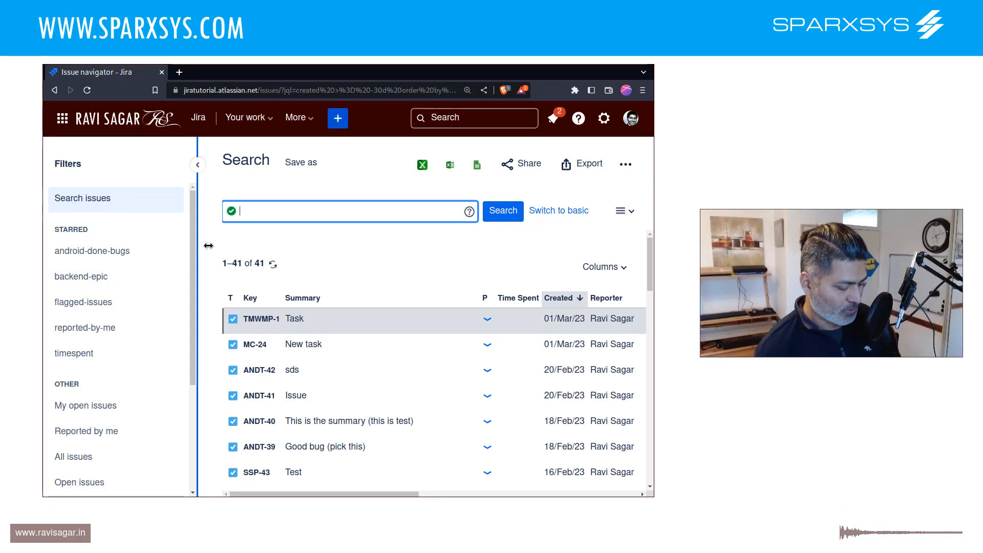
text(issue)
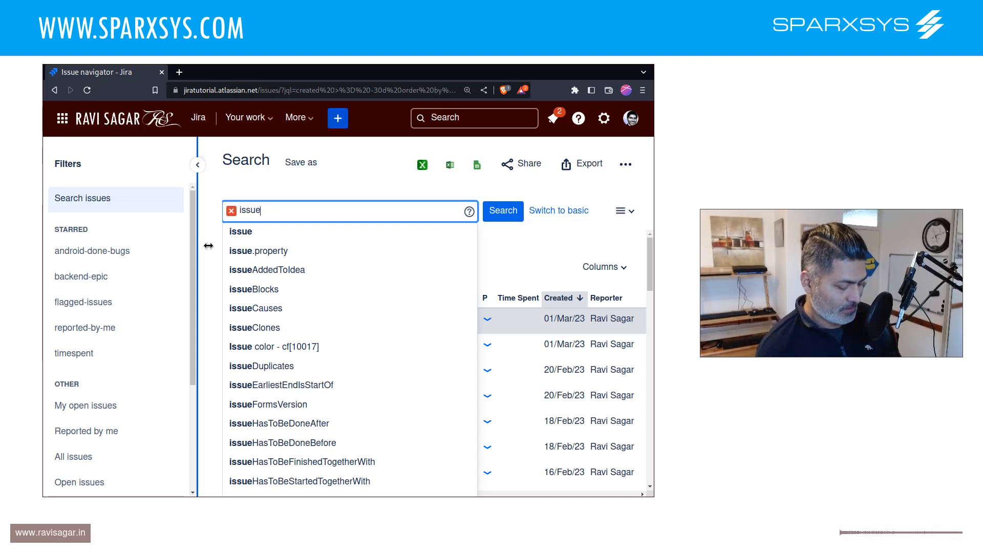
text(type )
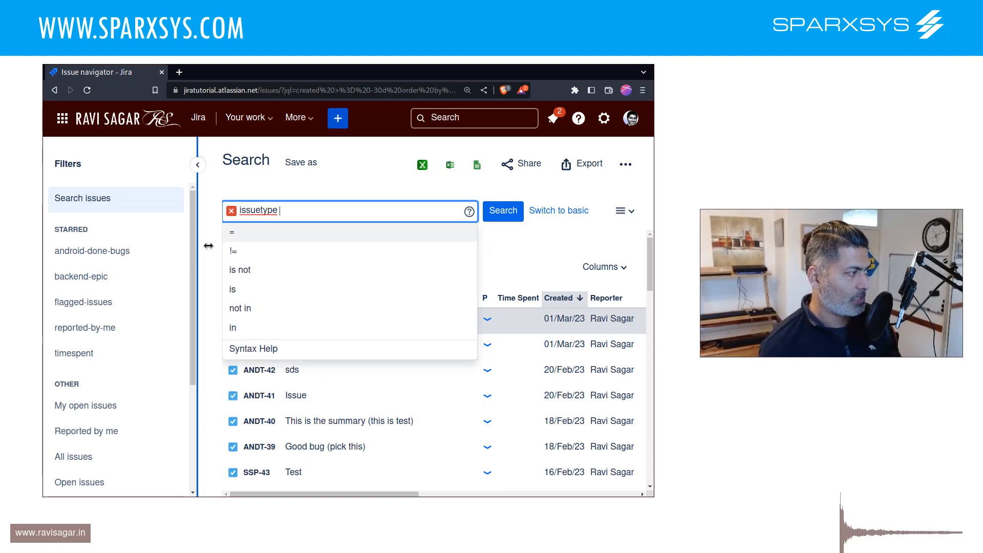
text(= task)
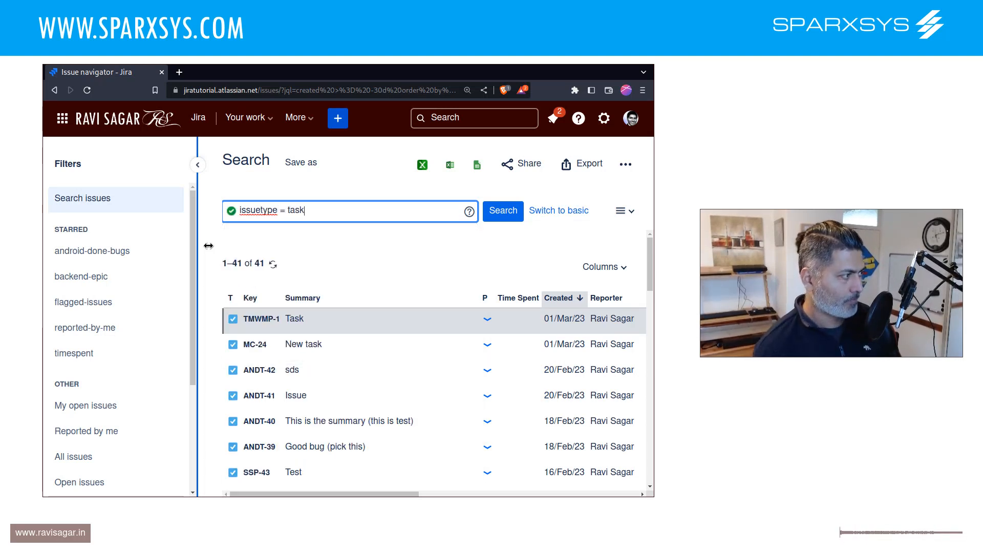
key(Return)
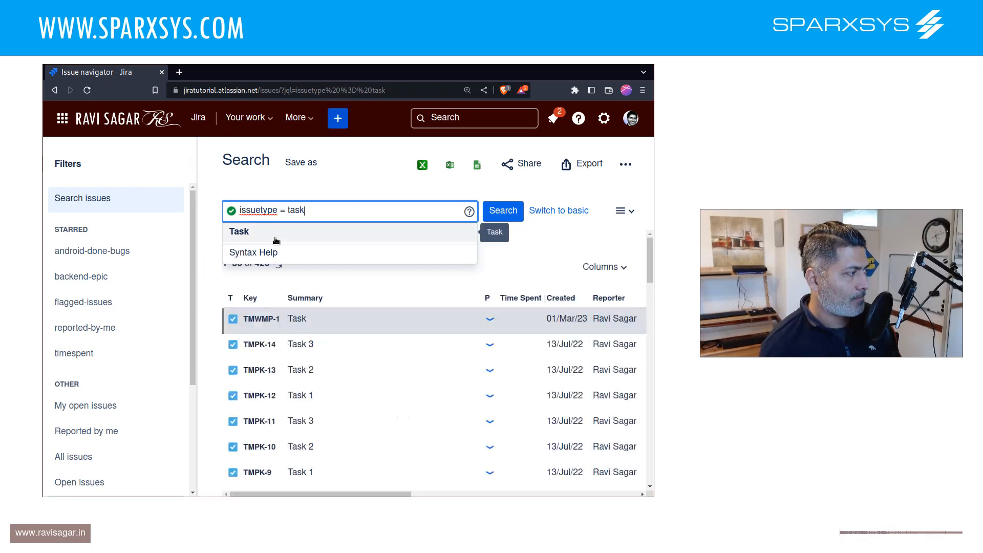
click(276, 240)
click(500, 212)
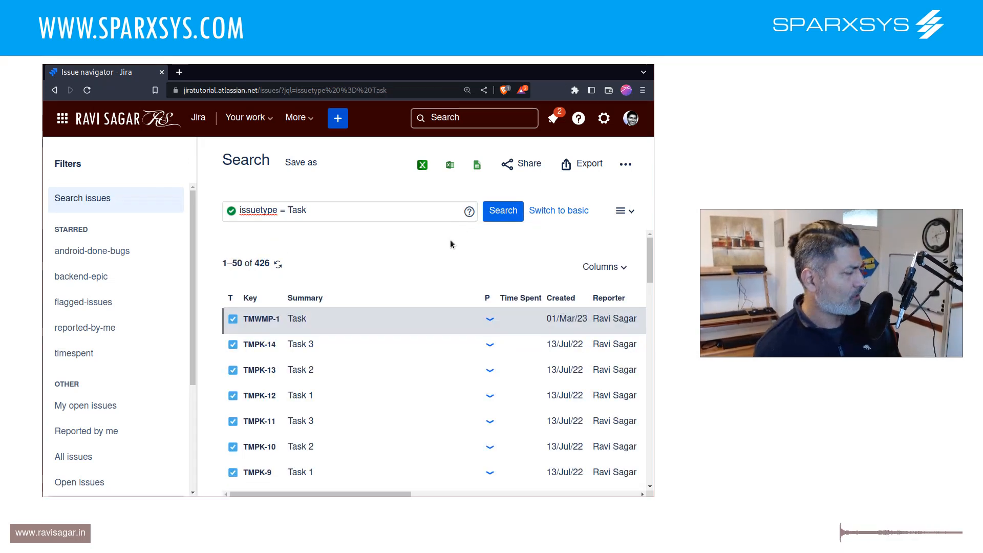
scroll(398, 309, down, 2)
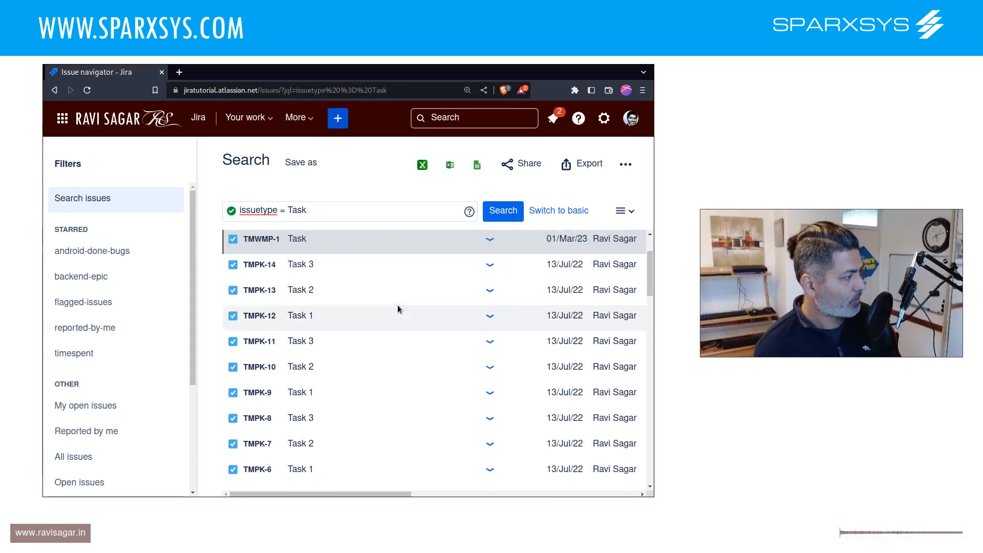
scroll(398, 305, up, 2)
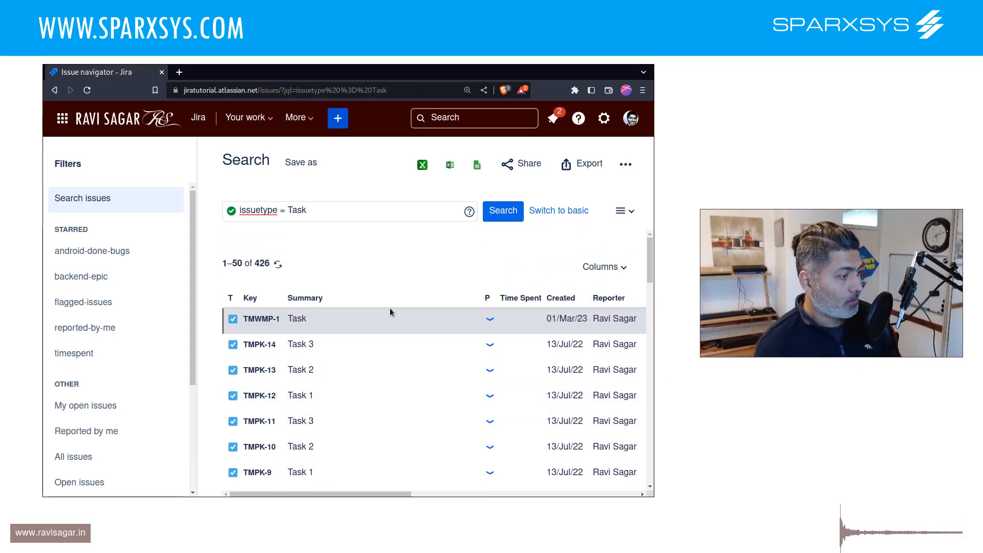
Step: Save the current search as a new filter named tasks
click(295, 162)
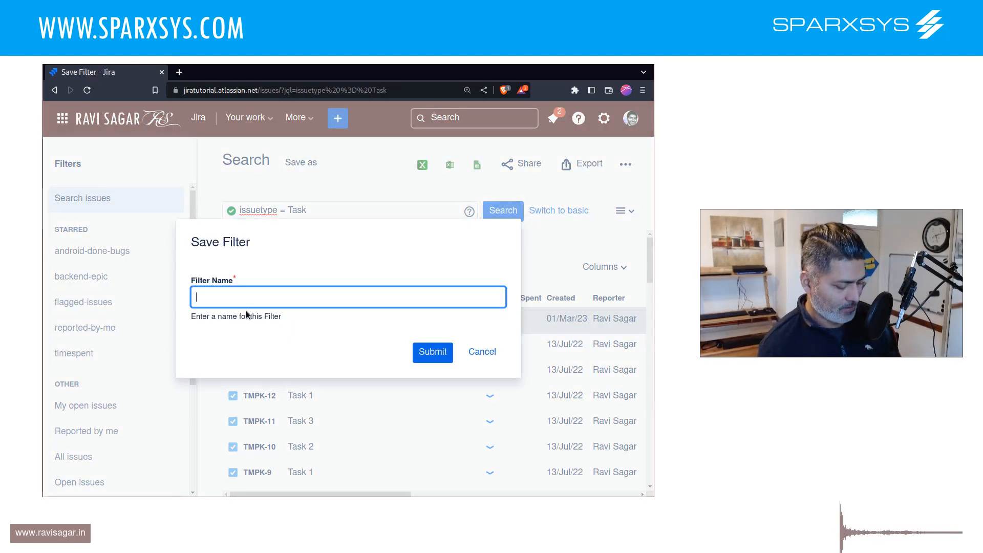
text(my)
key(BackSpace)
key(BackSpace)
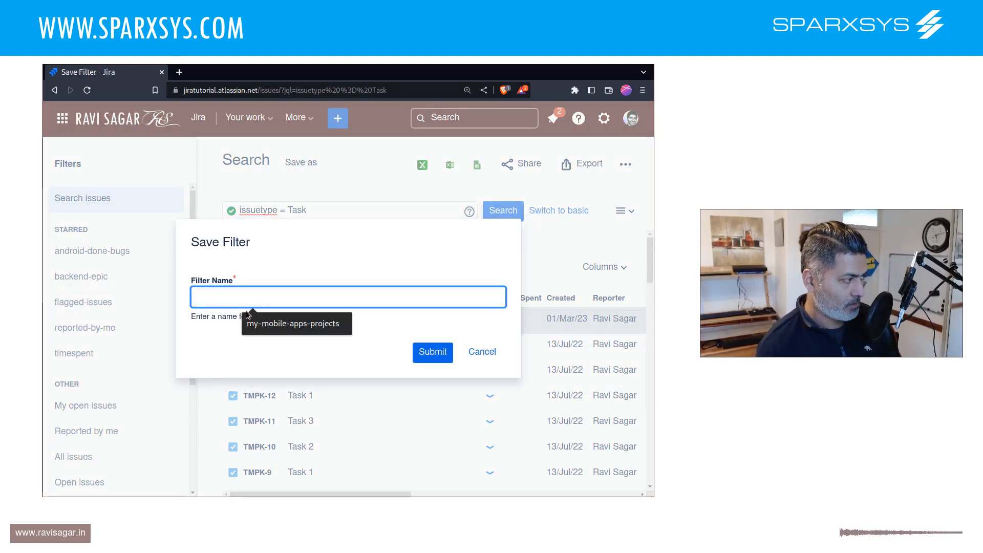
text(tasks)
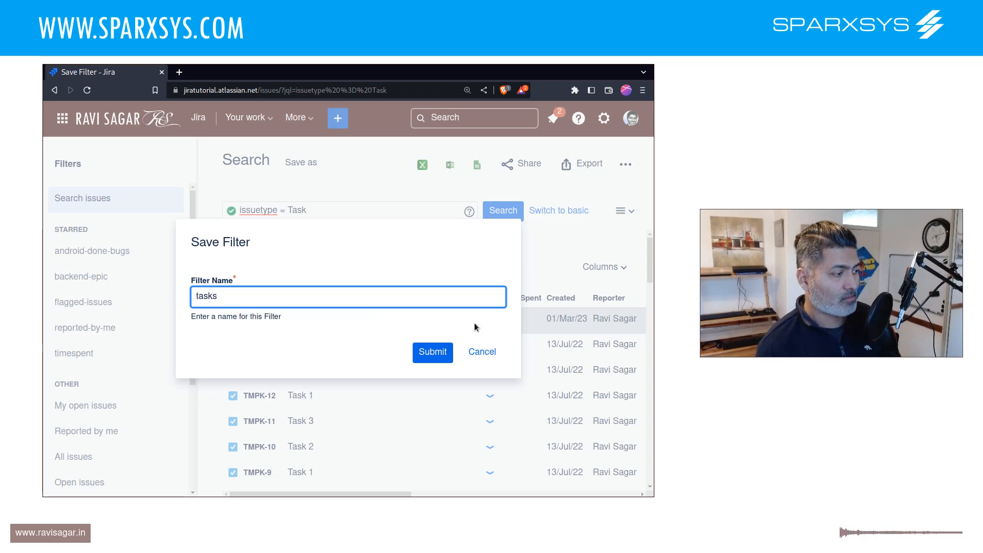
click(443, 356)
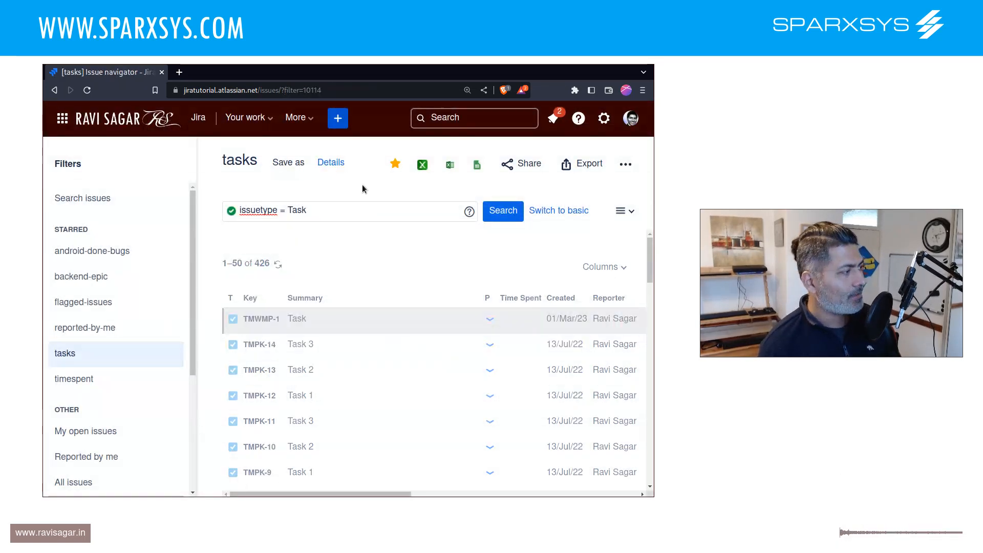
Step: Check who can view the new tasks filter in its permission details, then close them
click(331, 163)
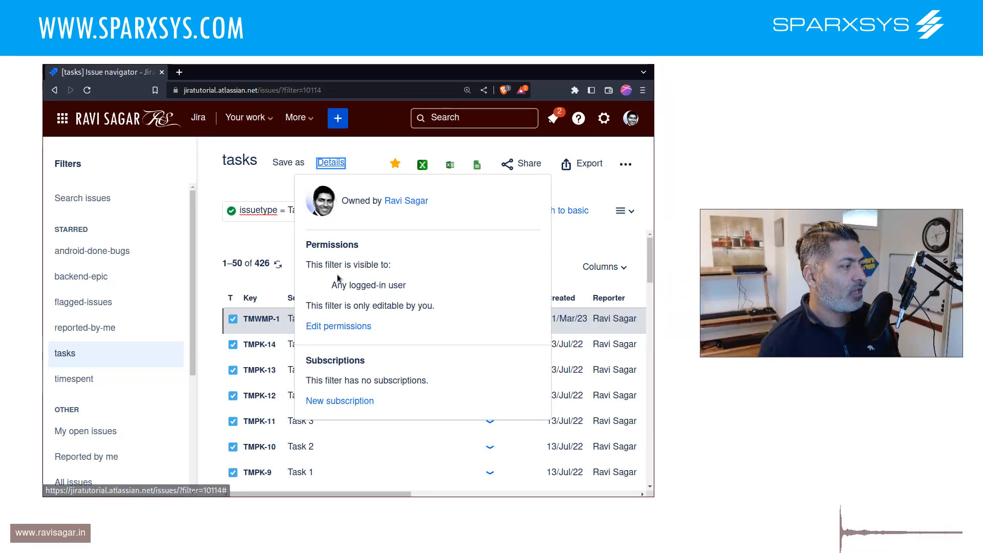
click(369, 285)
double_click(369, 285)
click(371, 285)
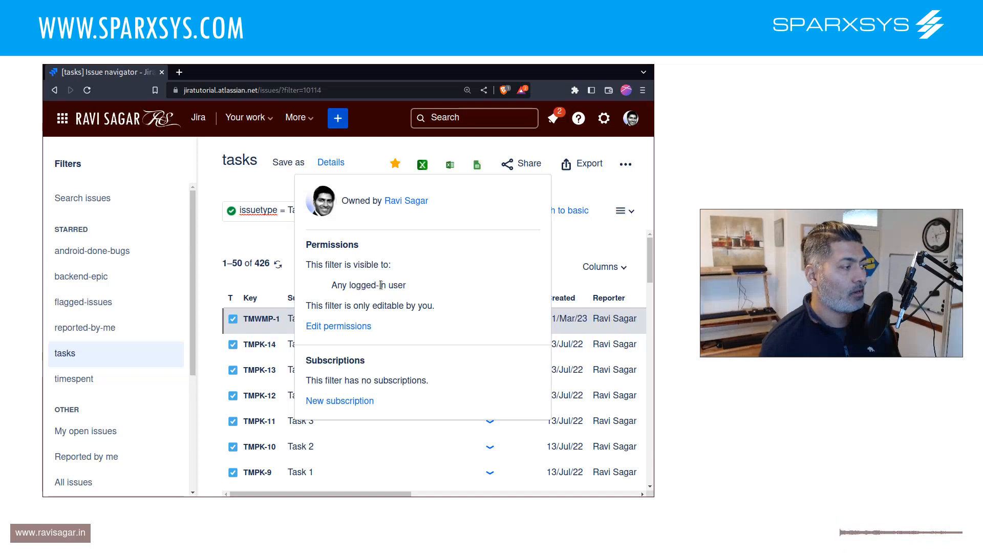
triple_click(378, 284)
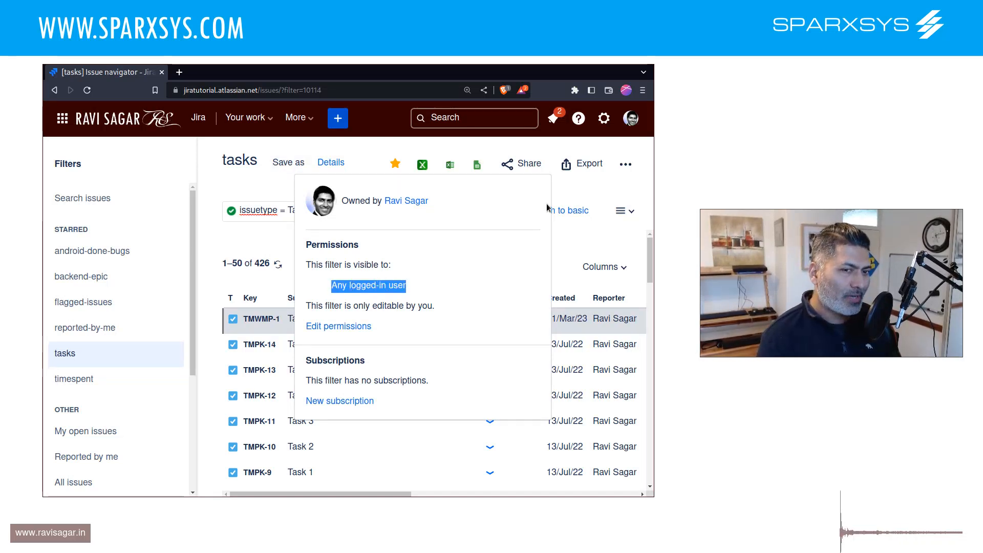
click(561, 244)
click(562, 248)
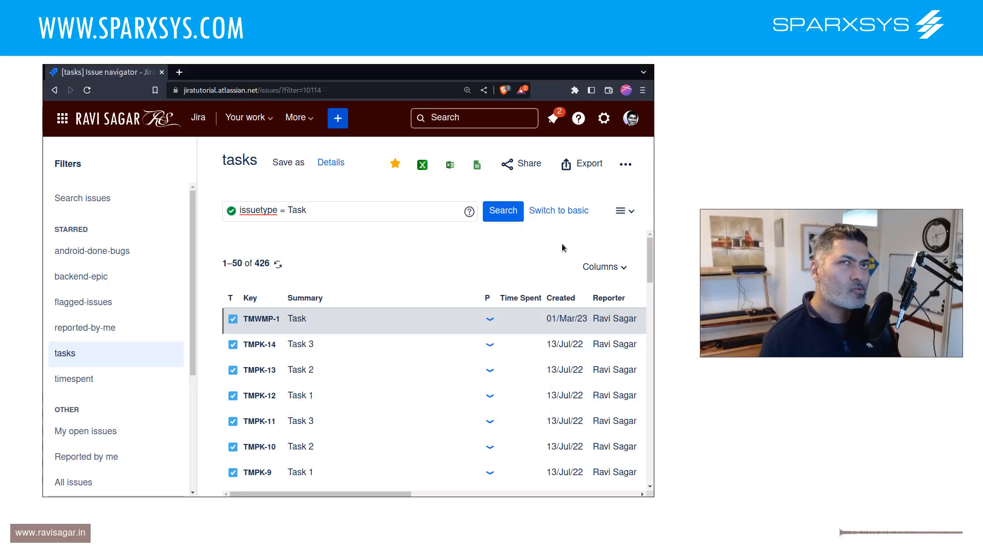